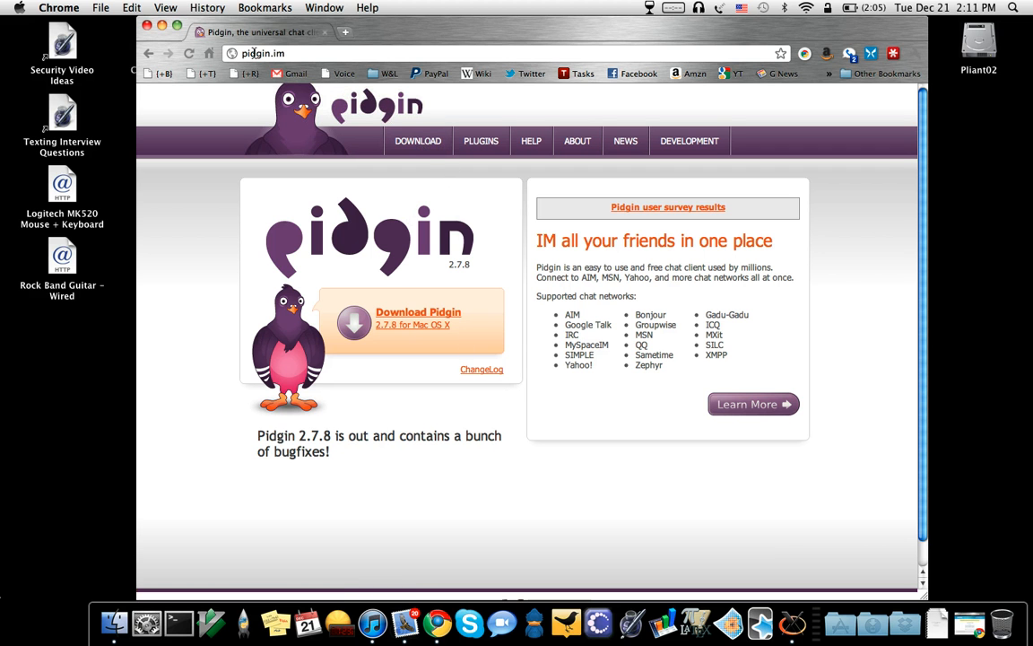
- Open the Windows download page on the Pidgin website and choose the 2.7.8 for Windows download
{"action": "left_click", "coordinate": [253, 54]}
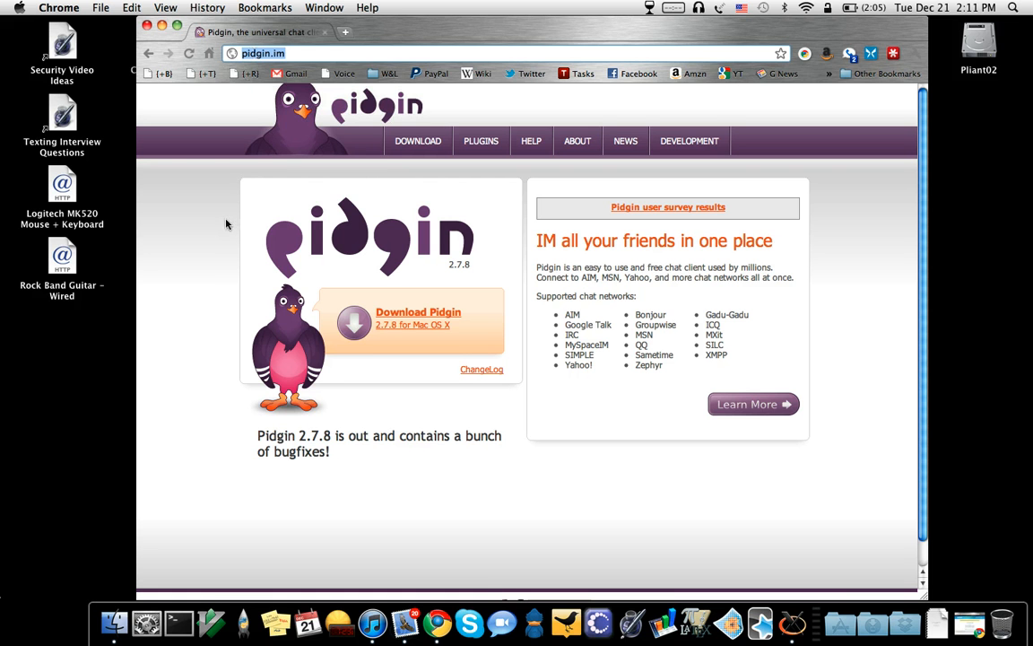
{"action": "left_click", "coordinate": [208, 262]}
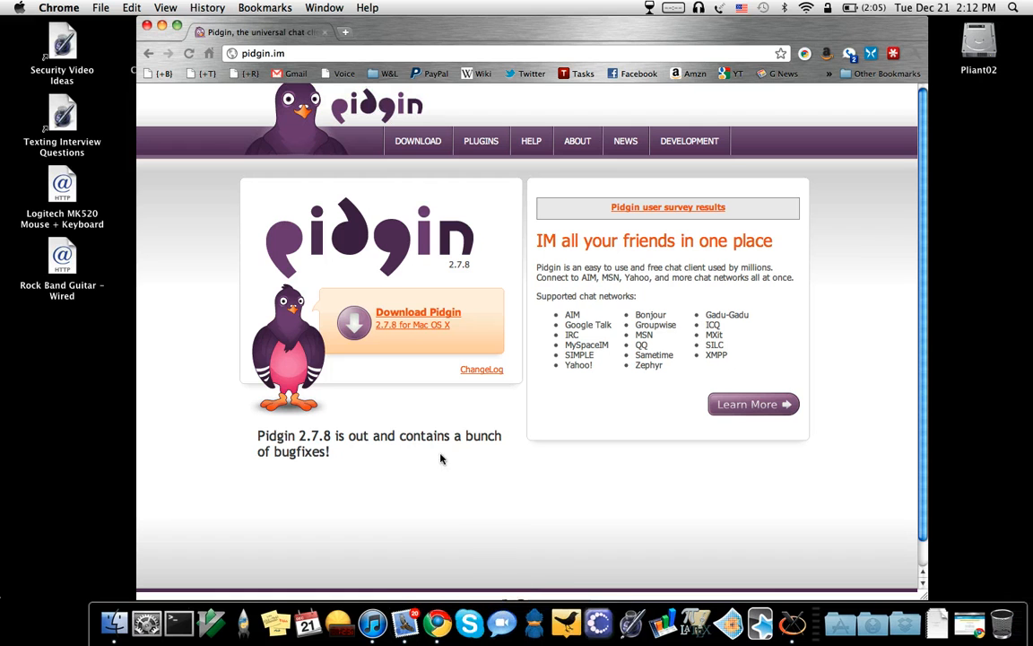
{"action": "left_click", "coordinate": [428, 150]}
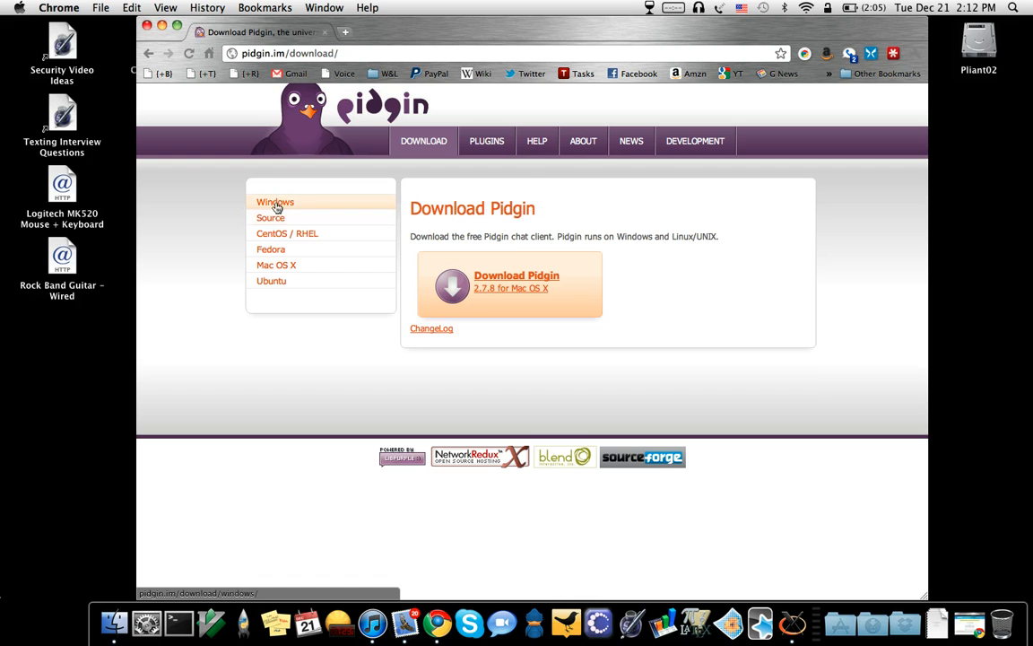
{"action": "left_click", "coordinate": [275, 203]}
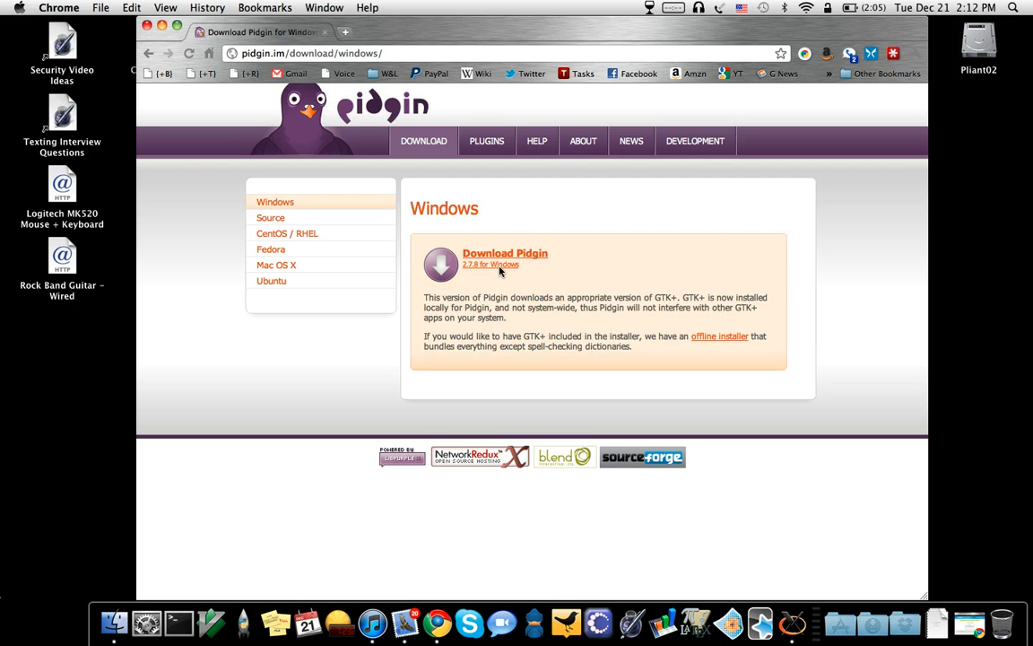
{"action": "left_click", "coordinate": [501, 267]}
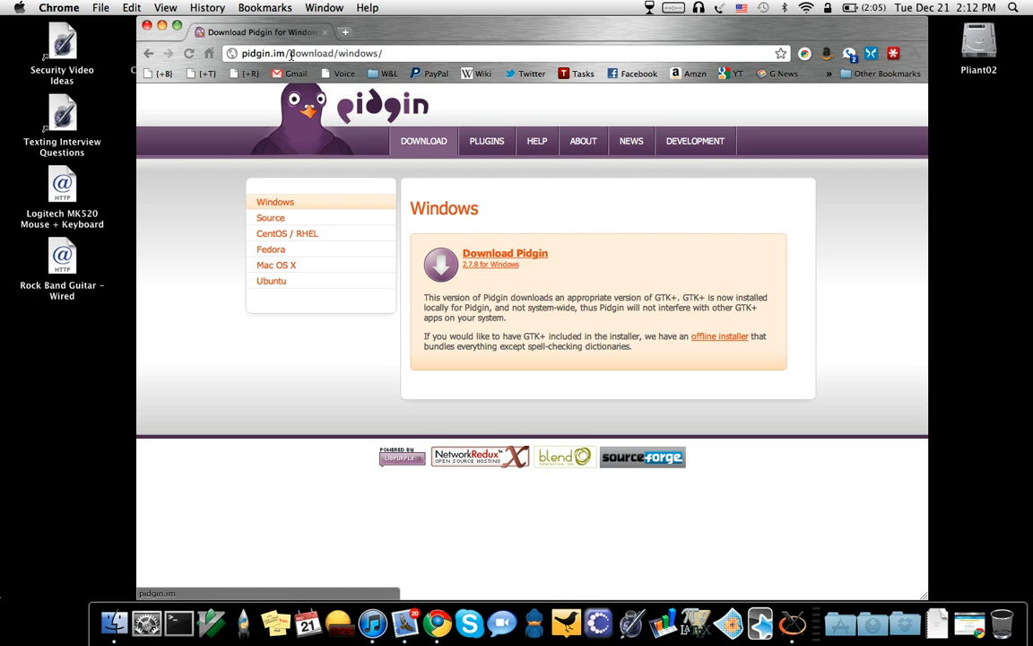
- Open pidgin-2.7.8.exe from the Downloads folder and choose to convert it to a simple OS X Application bundle with WineBottler
{"action": "left_click", "coordinate": [878, 623]}
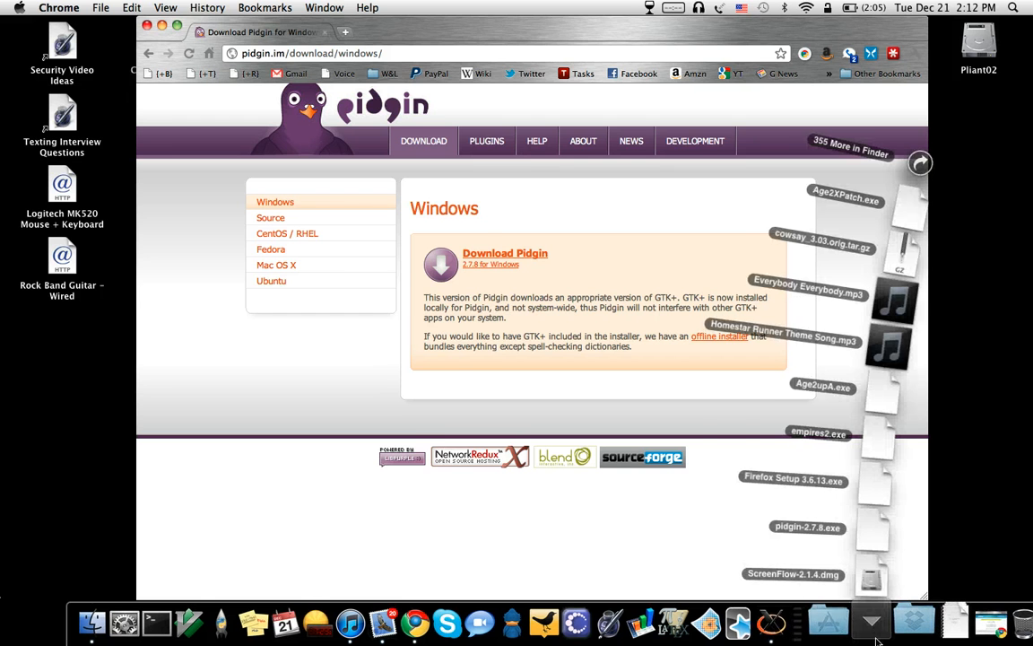
{"action": "left_click", "coordinate": [883, 538]}
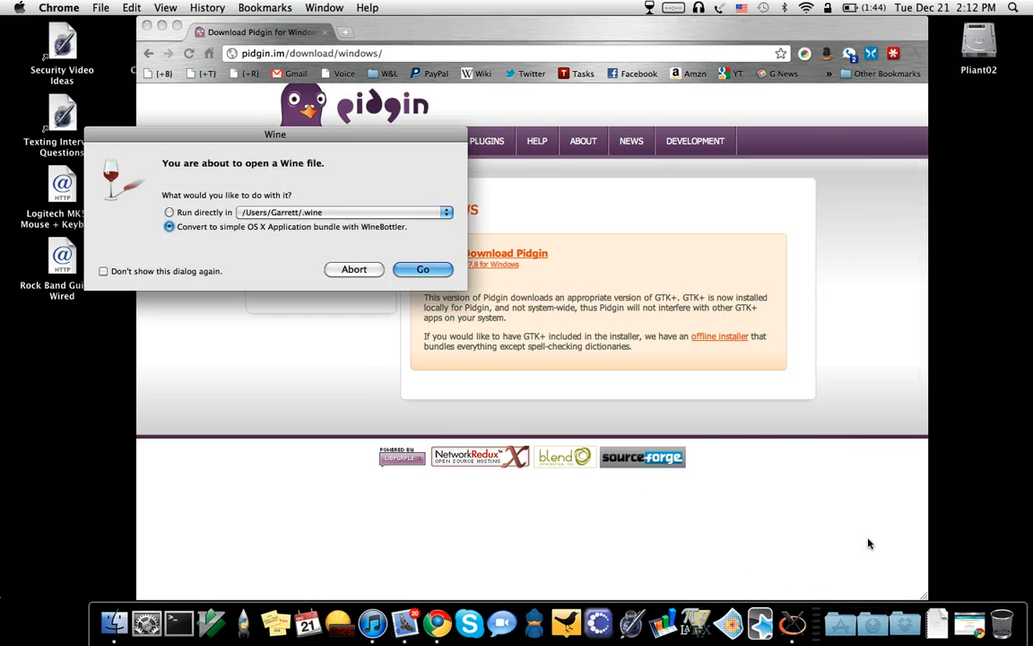
{"action": "left_click", "coordinate": [170, 213]}
{"action": "left_click", "coordinate": [235, 212]}
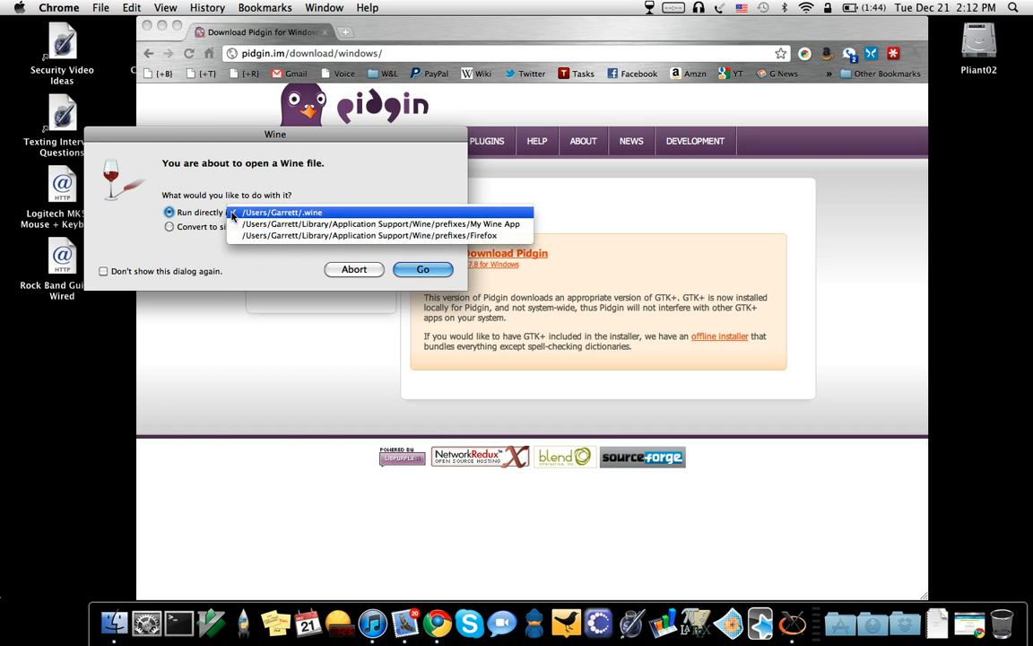
{"action": "left_click", "coordinate": [230, 213]}
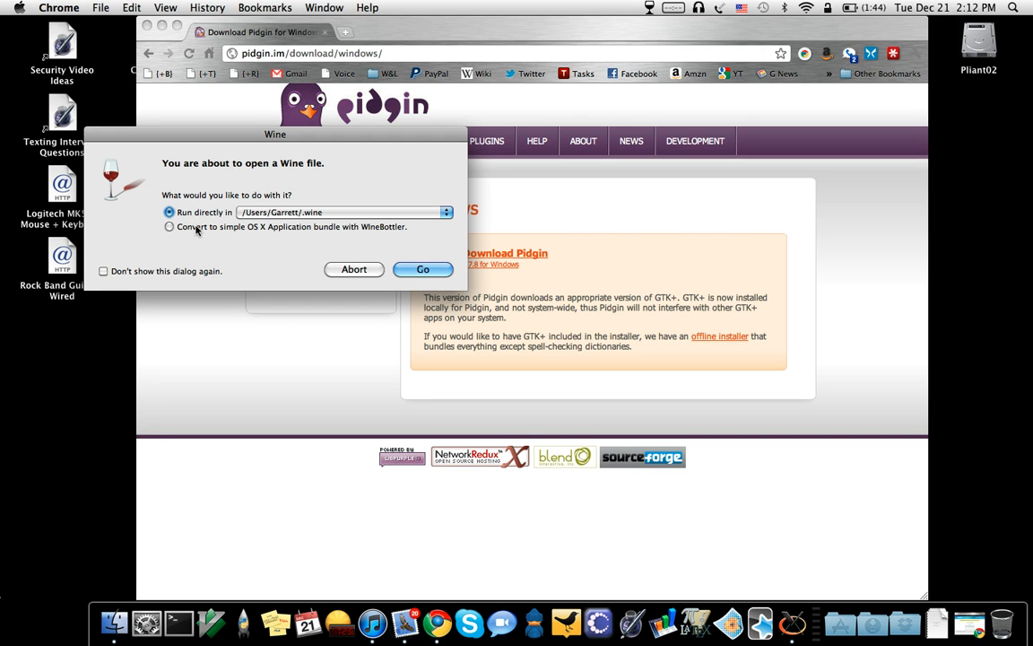
{"action": "left_click", "coordinate": [196, 229]}
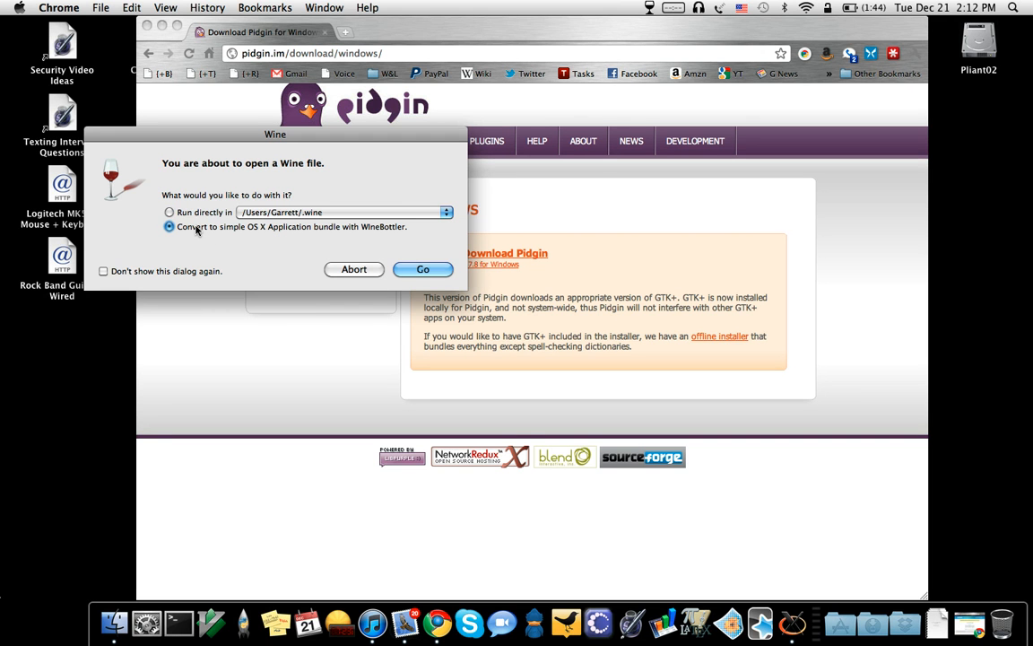
{"action": "left_click", "coordinate": [427, 271]}
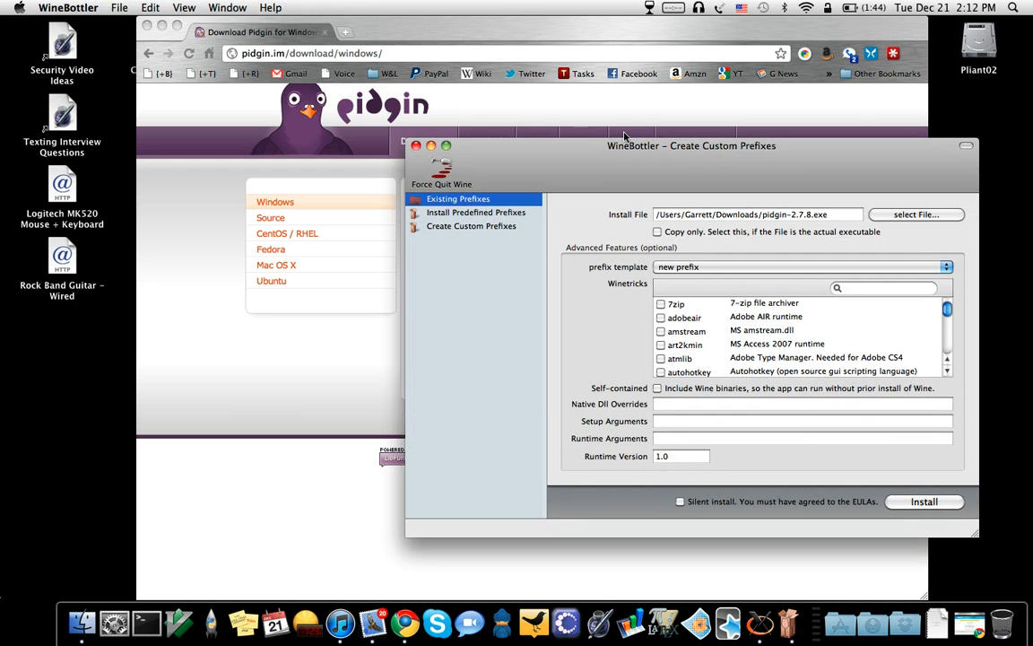
- Keep "new prefix" as the prefix template, enable silent install, and start the installation of pidgin-2.7.8.exe
{"action": "left_click", "coordinate": [659, 233]}
{"action": "left_click", "coordinate": [686, 267]}
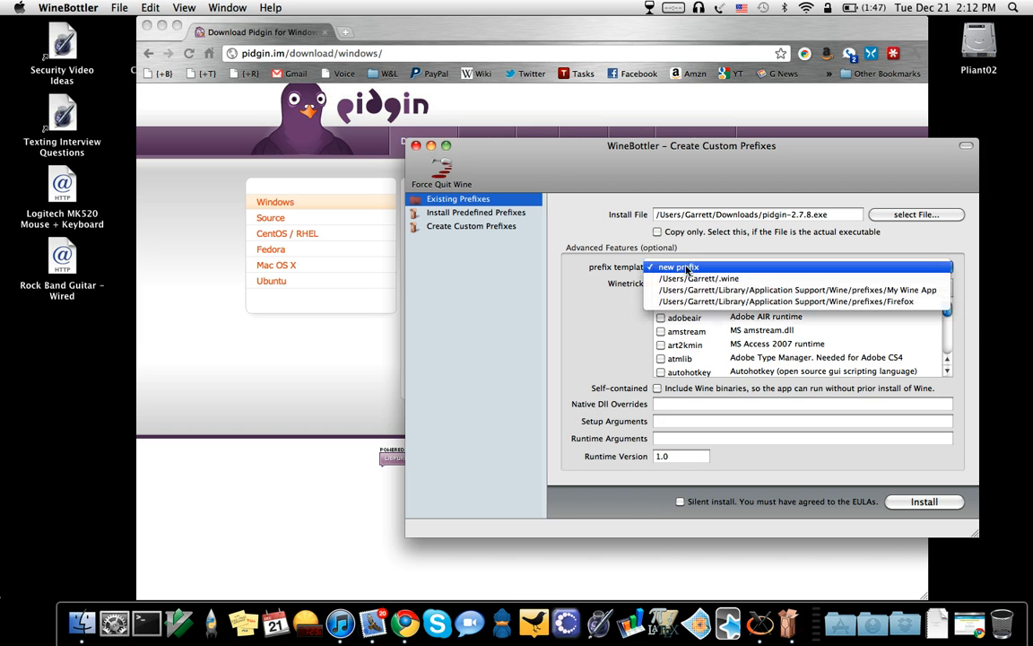
{"action": "left_click", "coordinate": [686, 267]}
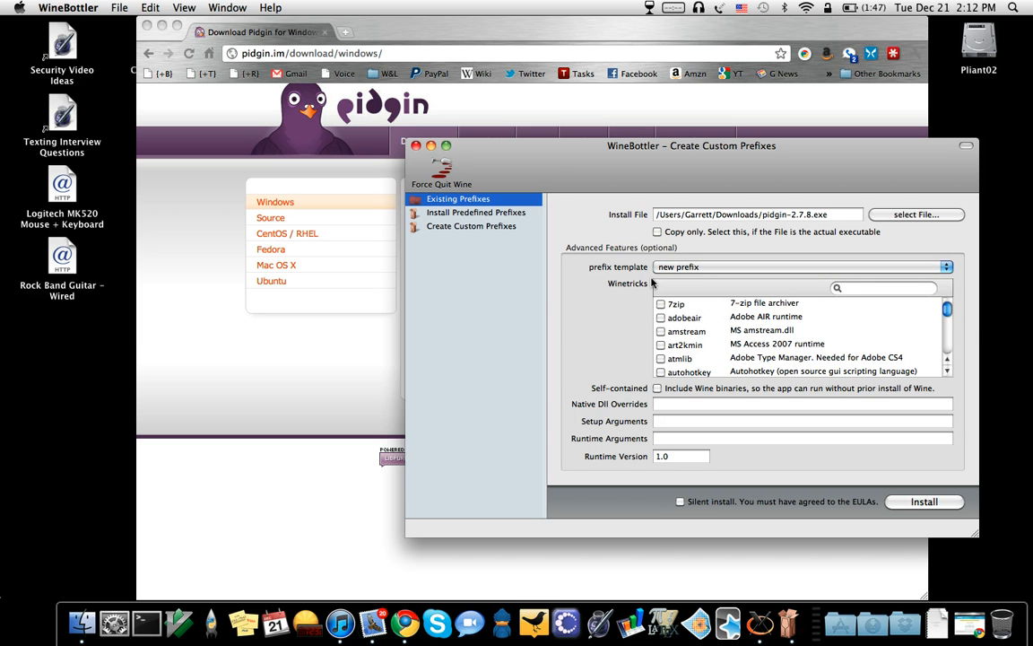
{"action": "left_click", "coordinate": [681, 503]}
{"action": "left_click", "coordinate": [930, 508]}
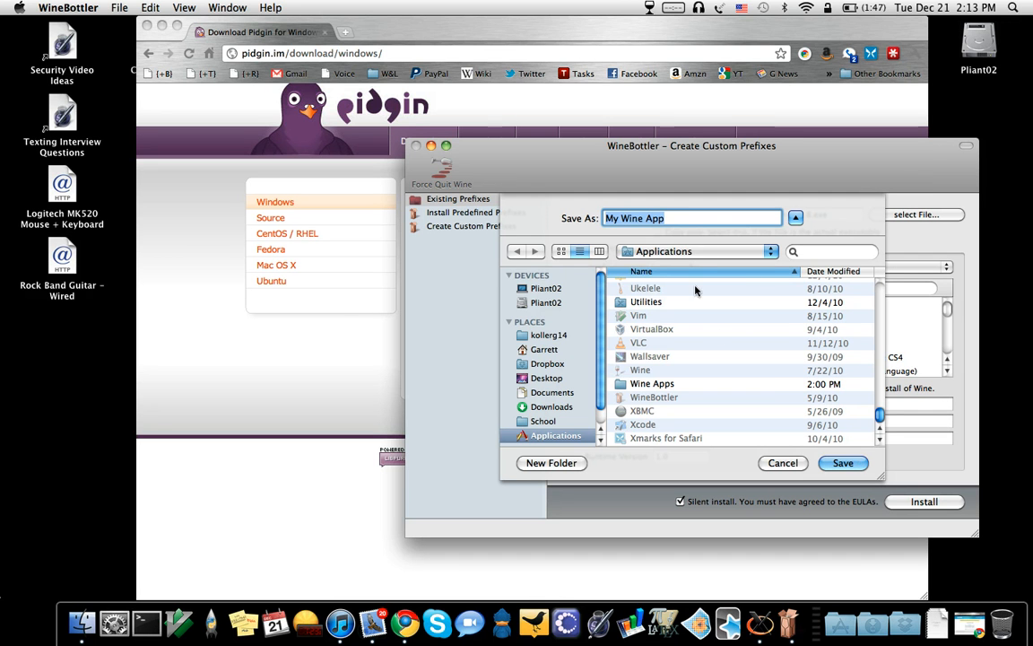
- Save the new Wine app as "Pidgin" in the Applications folder
{"action": "left_click", "coordinate": [684, 254]}
{"action": "left_click", "coordinate": [684, 255]}
{"action": "left_click", "coordinate": [839, 625]}
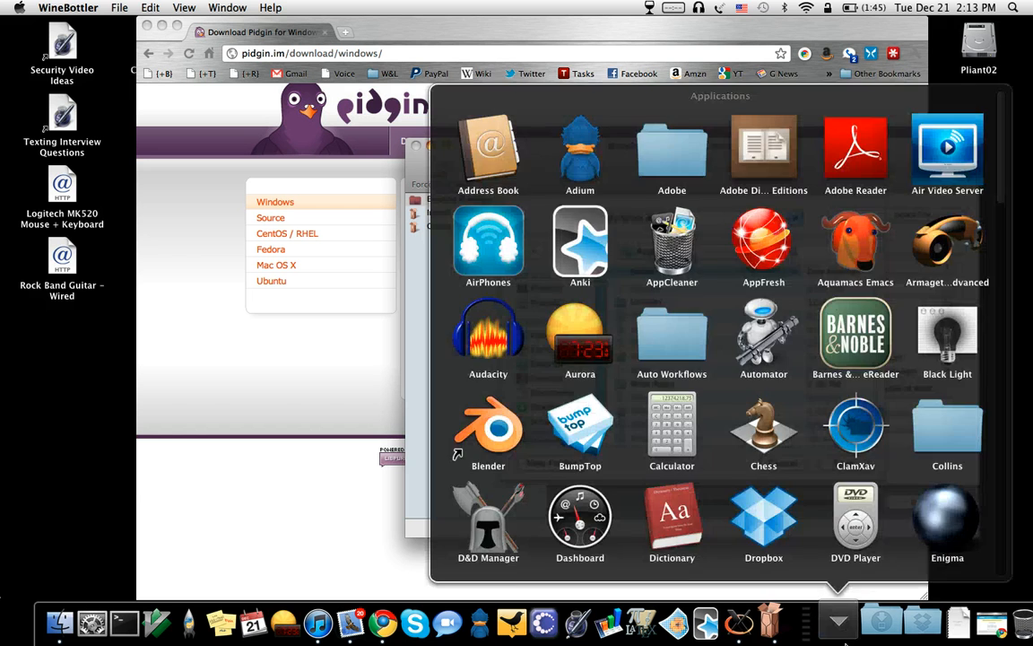
{"action": "left_click", "coordinate": [838, 625]}
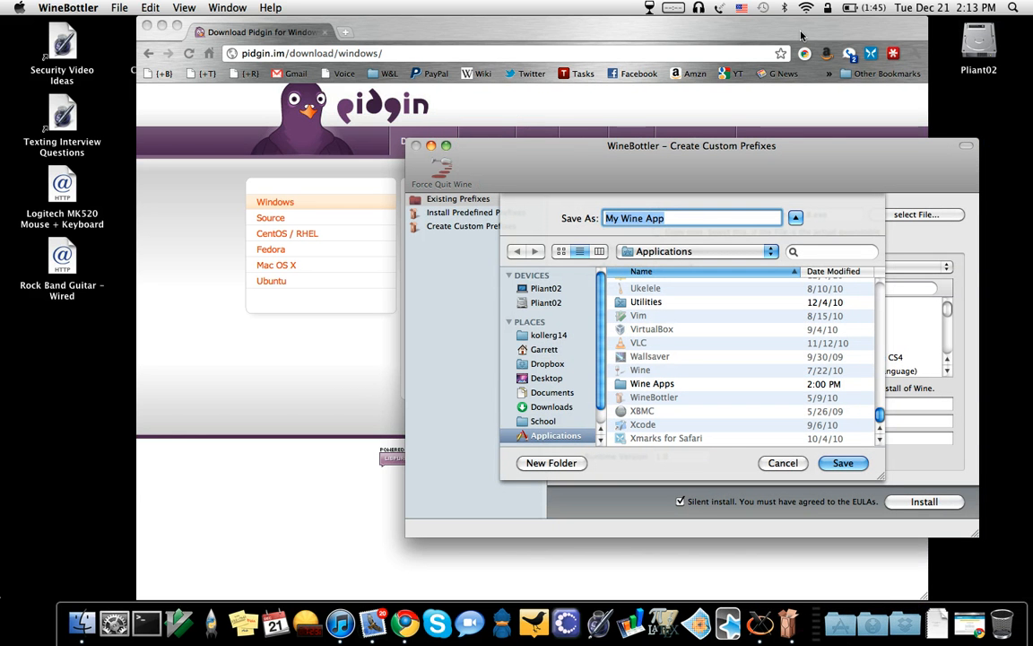
{"action": "type", "text": "P"}
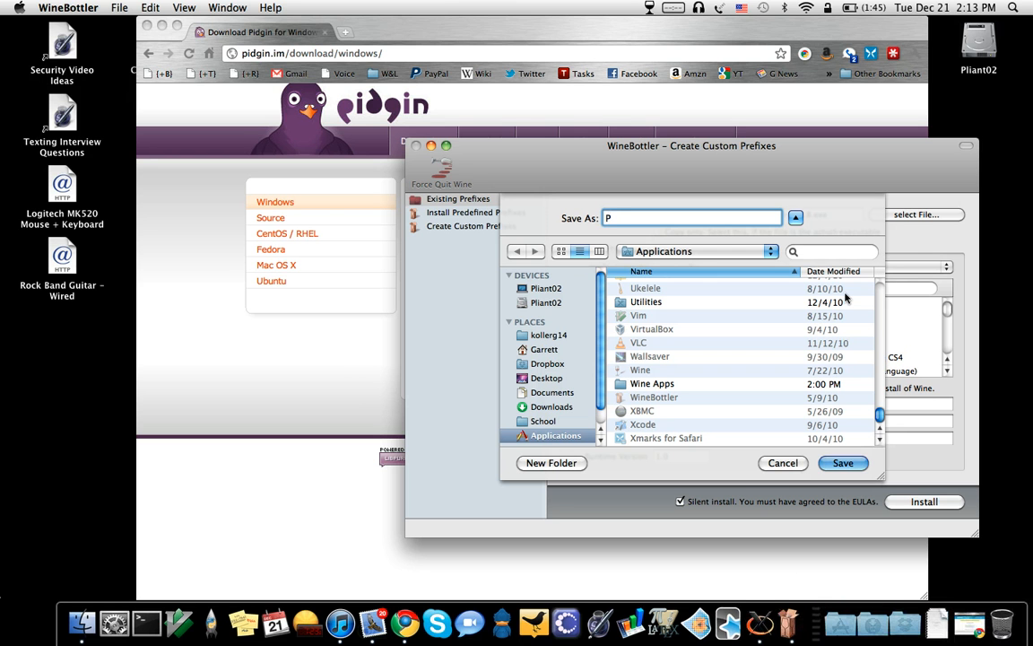
{"action": "type", "text": "idgin"}
{"action": "key", "text": "Return"}
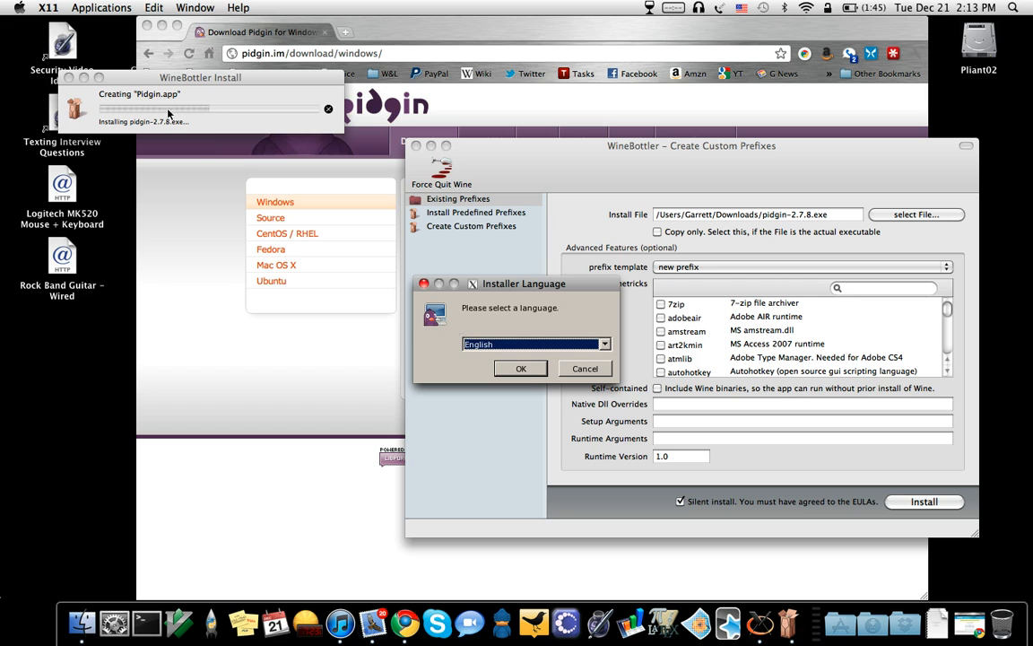
- Install Pidgin 2.7.8 in English with the default components into C:\Program Files\Pidgin
{"action": "left_click", "coordinate": [520, 370]}
{"action": "left_click", "coordinate": [596, 452]}
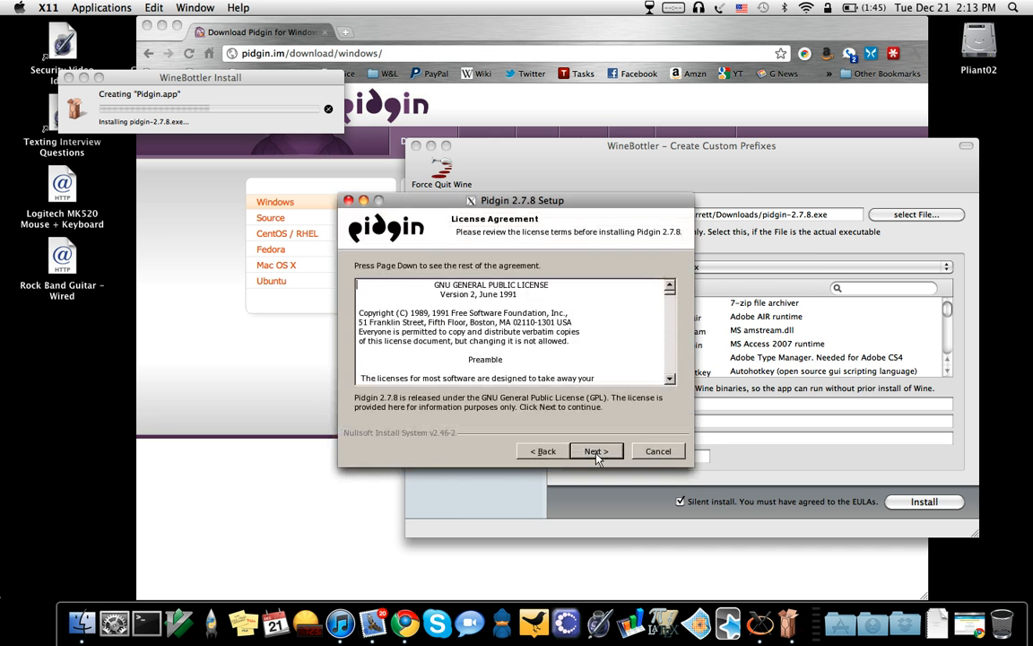
{"action": "left_click", "coordinate": [596, 452]}
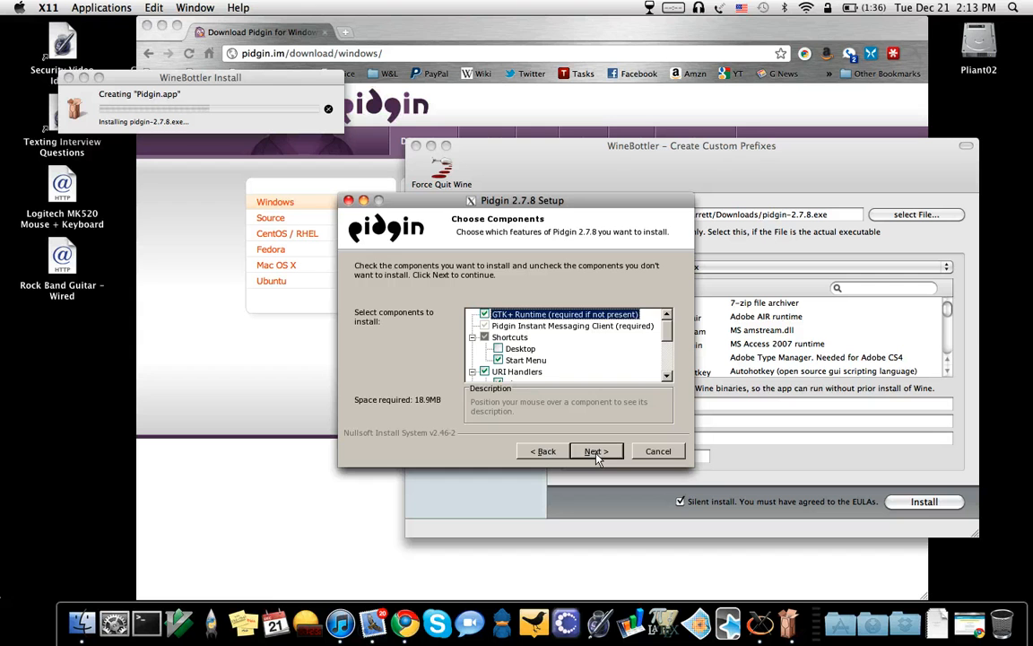
{"action": "left_click", "coordinate": [595, 452]}
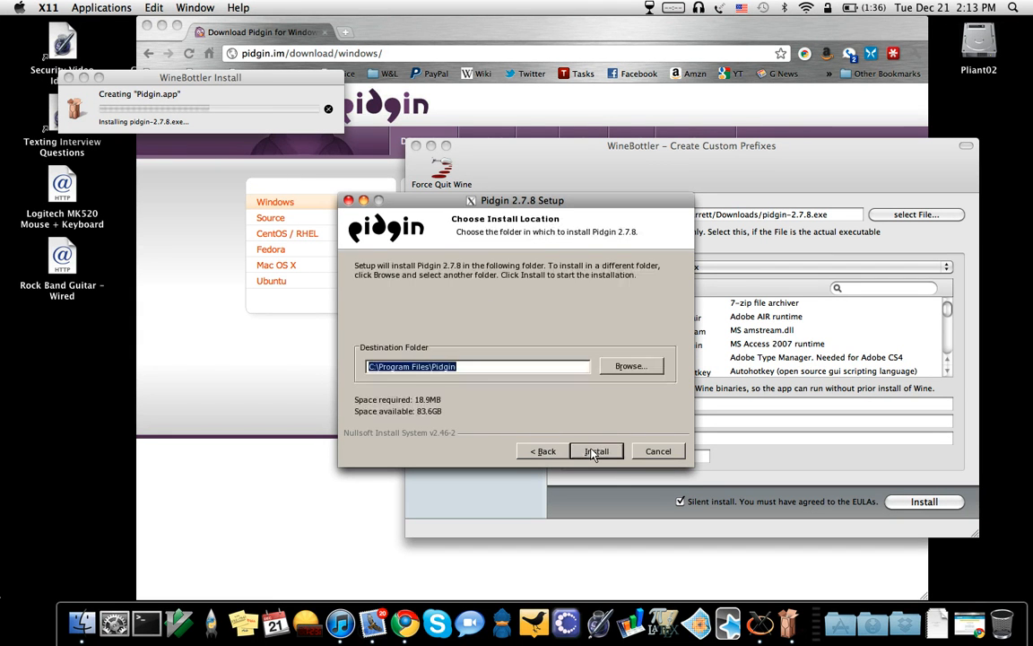
{"action": "left_click", "coordinate": [595, 452]}
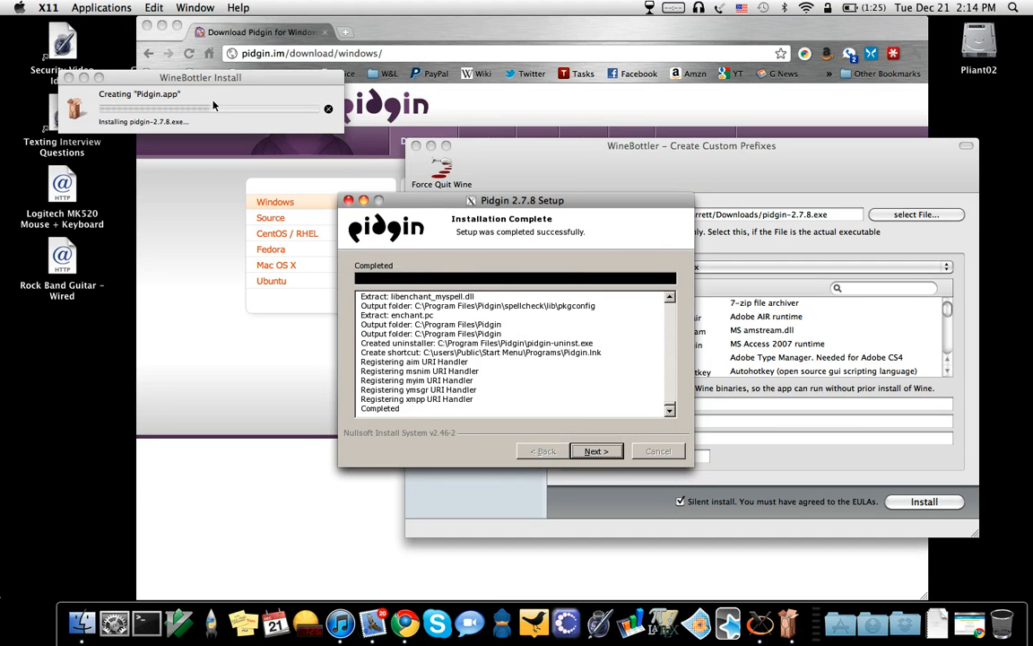
- Finish the Pidgin 2.7.8 setup wizard with the option to run Pidgin left unchecked
{"action": "left_click", "coordinate": [594, 452]}
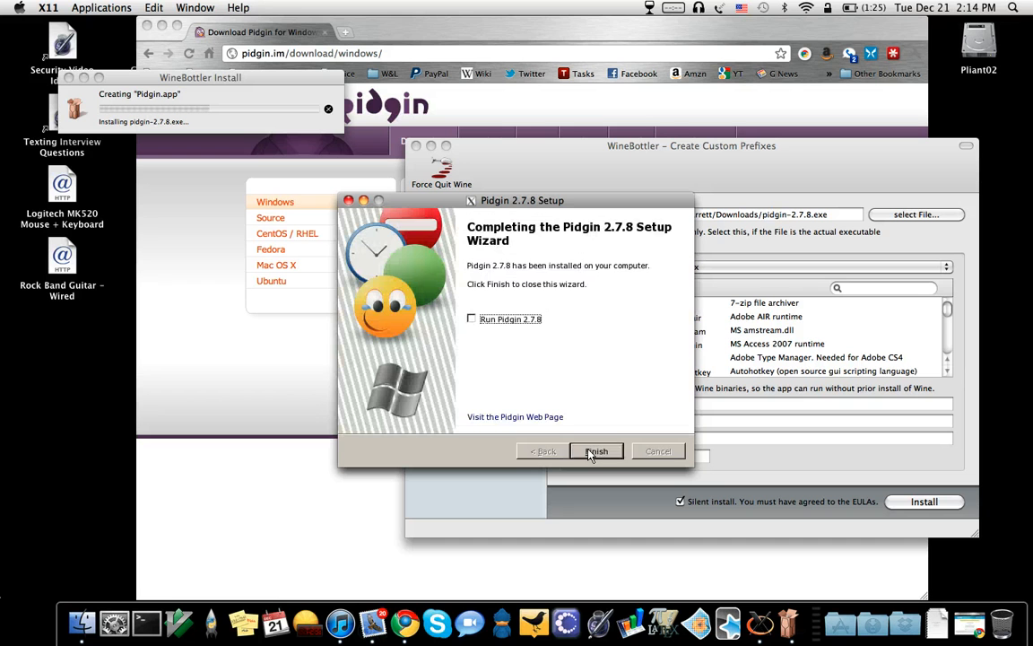
{"action": "left_click", "coordinate": [499, 320]}
{"action": "left_click", "coordinate": [498, 320]}
{"action": "left_click", "coordinate": [596, 451]}
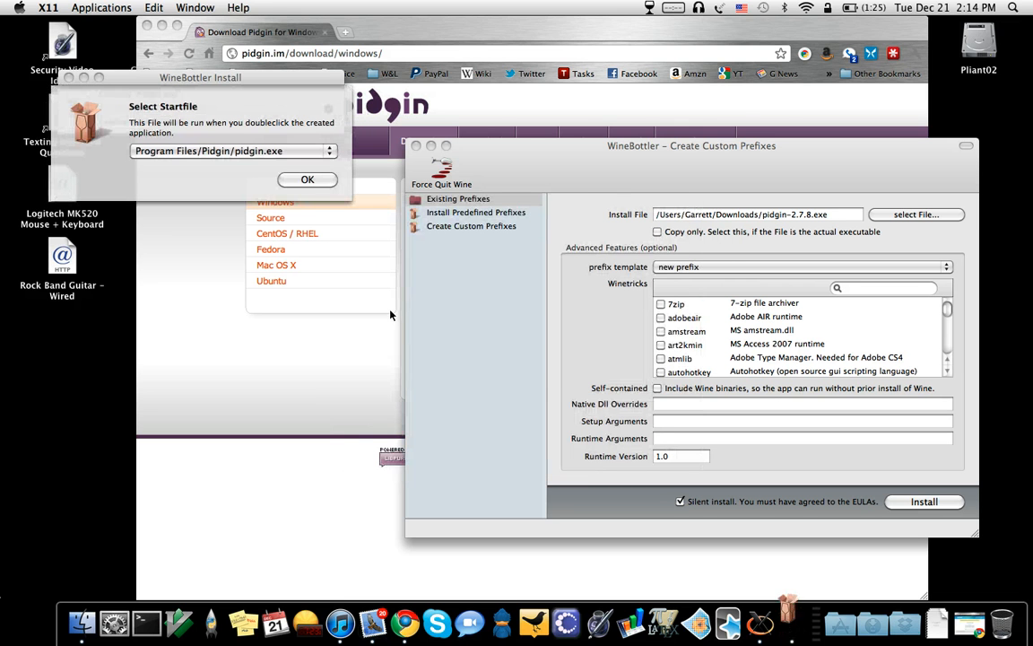
- Confirm Program Files/Pidgin/pidgin.exe as the startfile of the new app and close the WineBottler window
{"action": "left_click", "coordinate": [255, 95]}
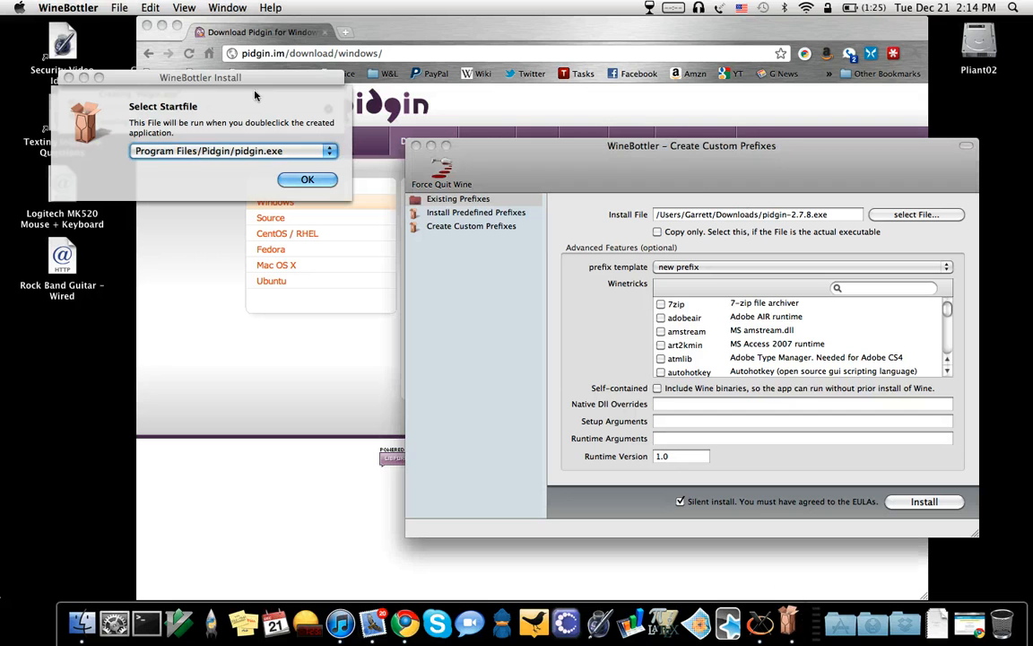
{"action": "left_click", "coordinate": [212, 152]}
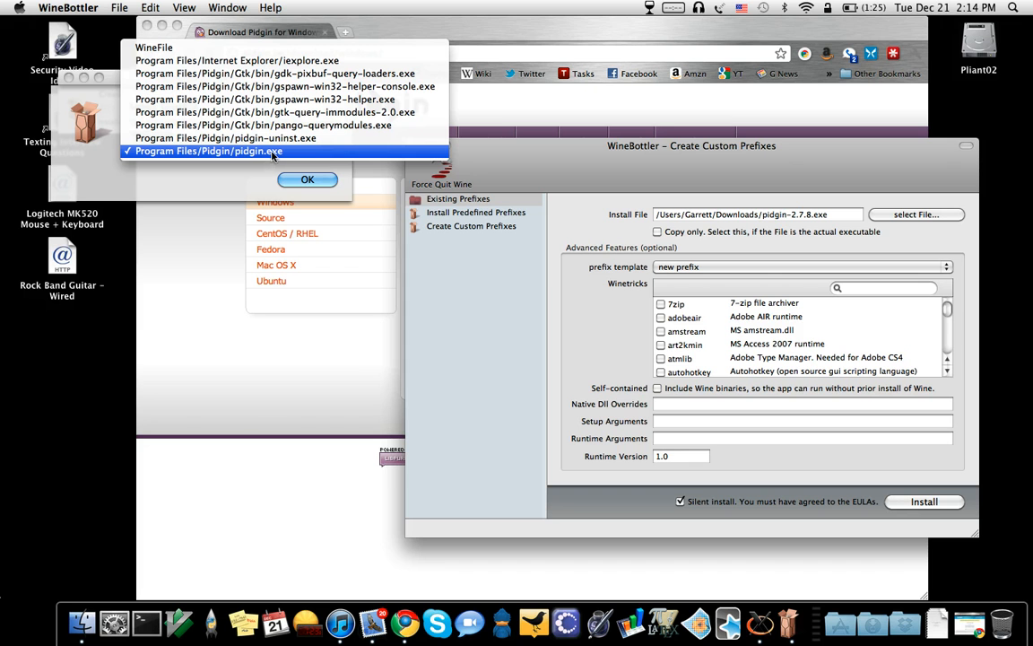
{"action": "left_click", "coordinate": [248, 153]}
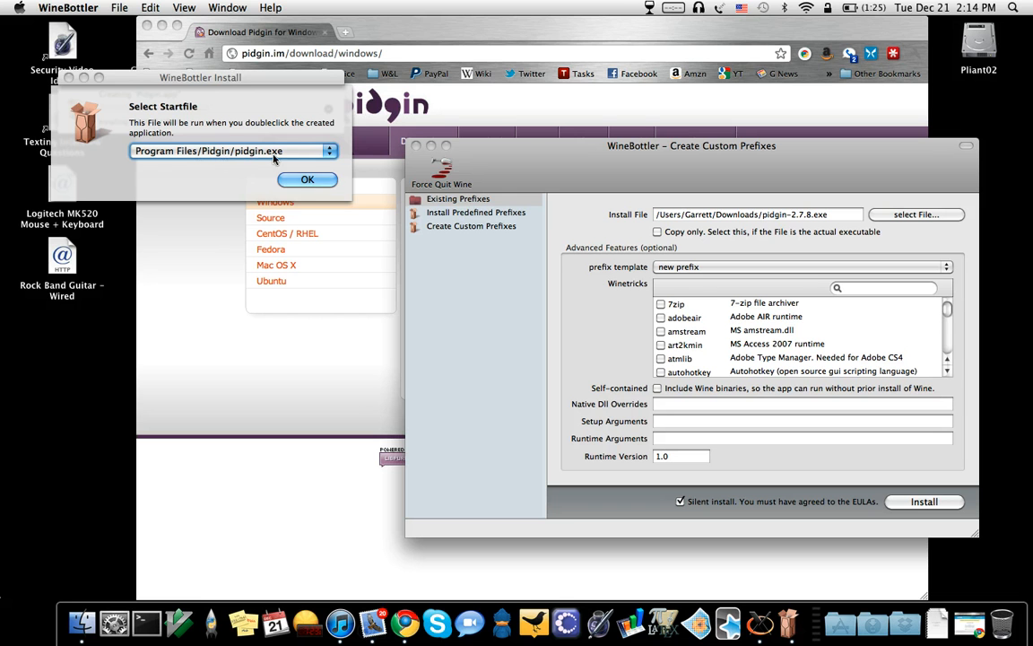
{"action": "left_click", "coordinate": [299, 178]}
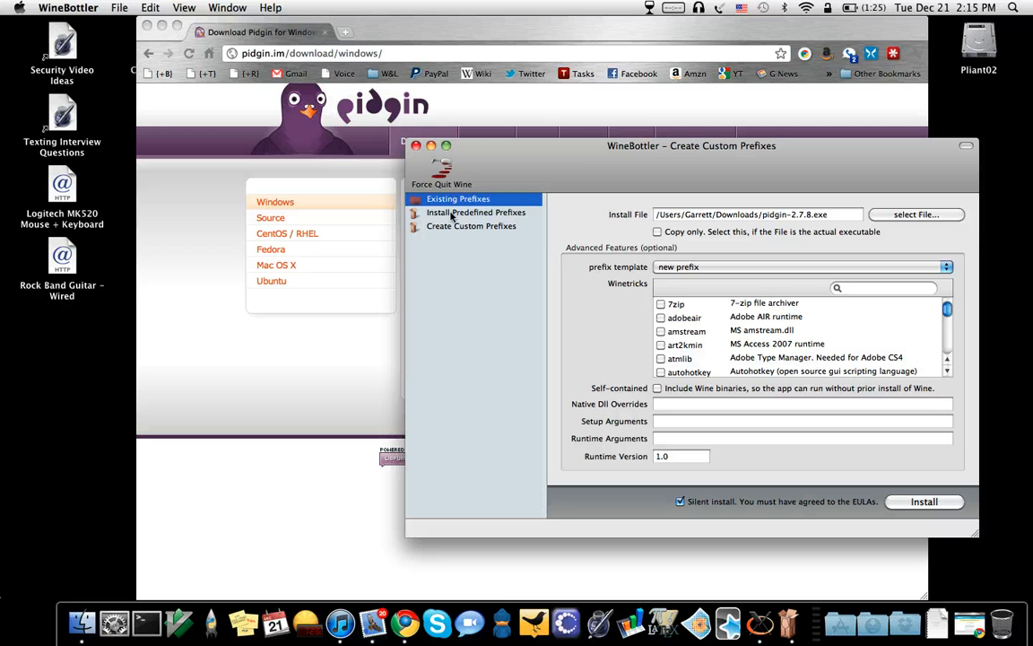
{"action": "left_click", "coordinate": [415, 145]}
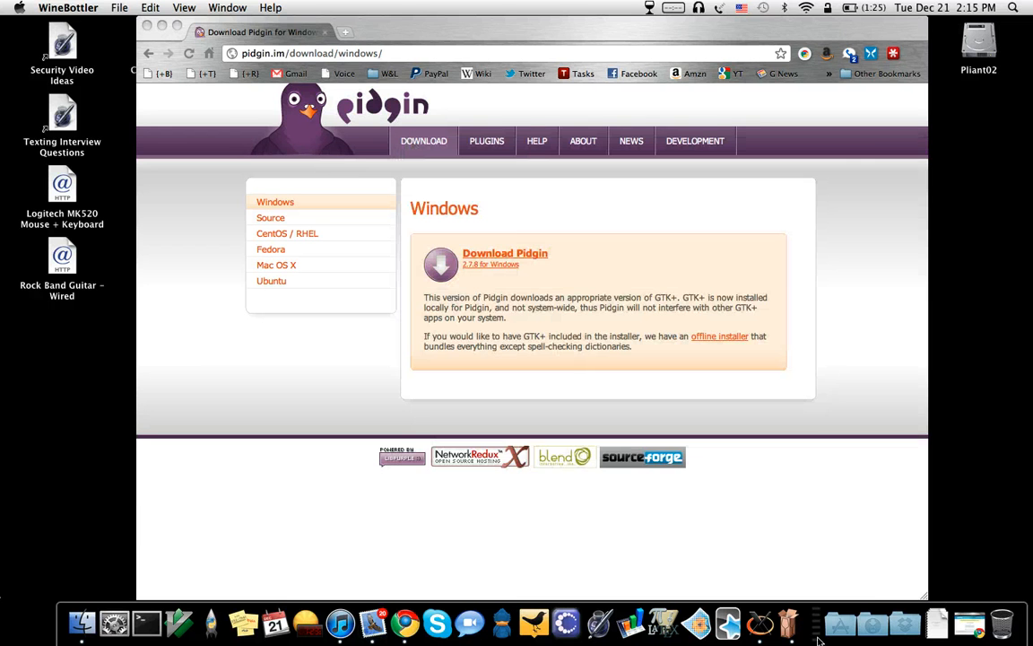
- Launch the new Pidgin app from the Applications folder and bring its Buddy List window into focus
{"action": "left_click", "coordinate": [841, 627]}
{"action": "scroll", "coordinate": [560, 461], "scroll_direction": "down", "scroll_amount": 15}
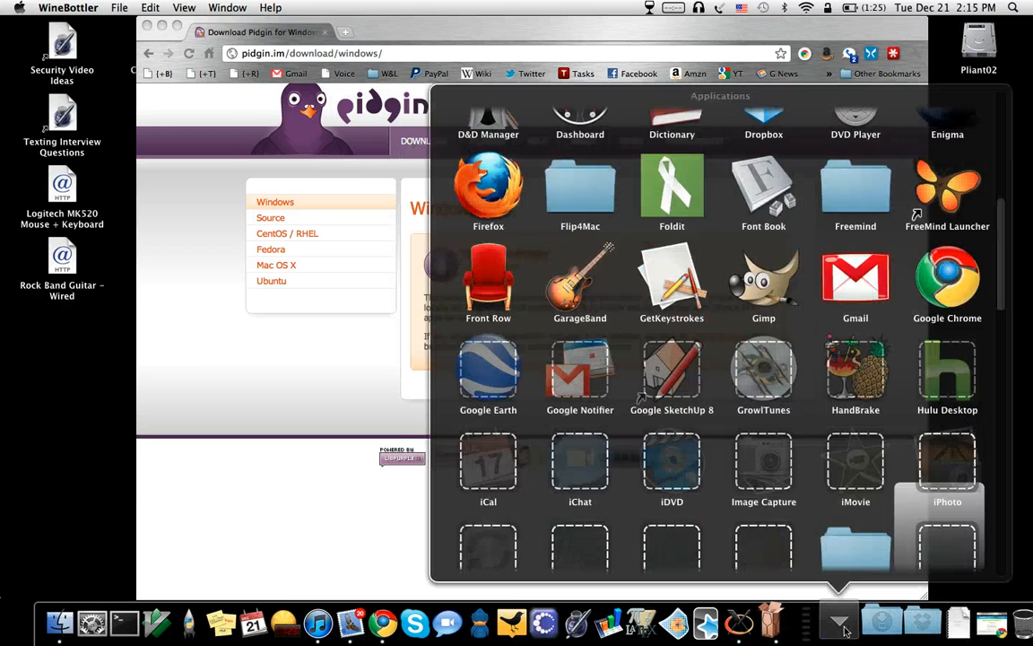
{"action": "left_click", "coordinate": [516, 533]}
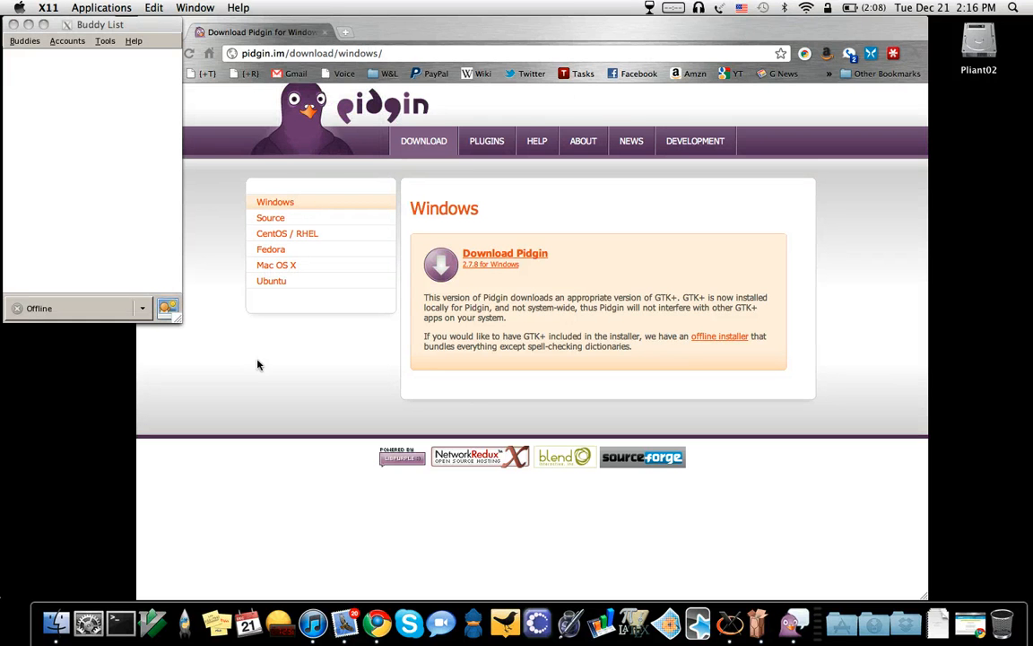
{"action": "left_click", "coordinate": [117, 235]}
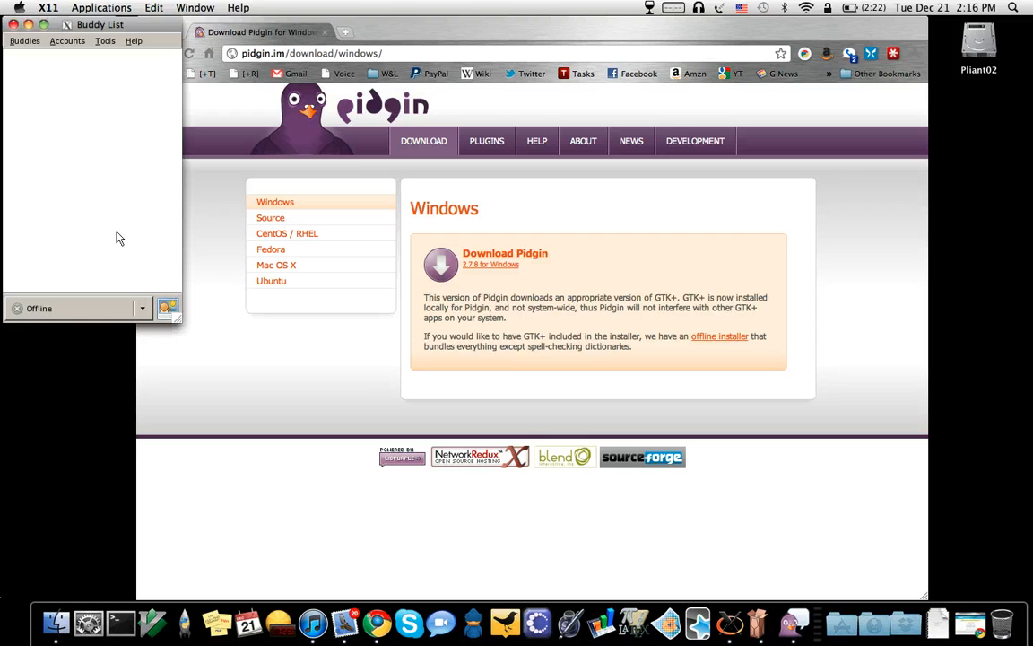
{"action": "left_click", "coordinate": [55, 43]}
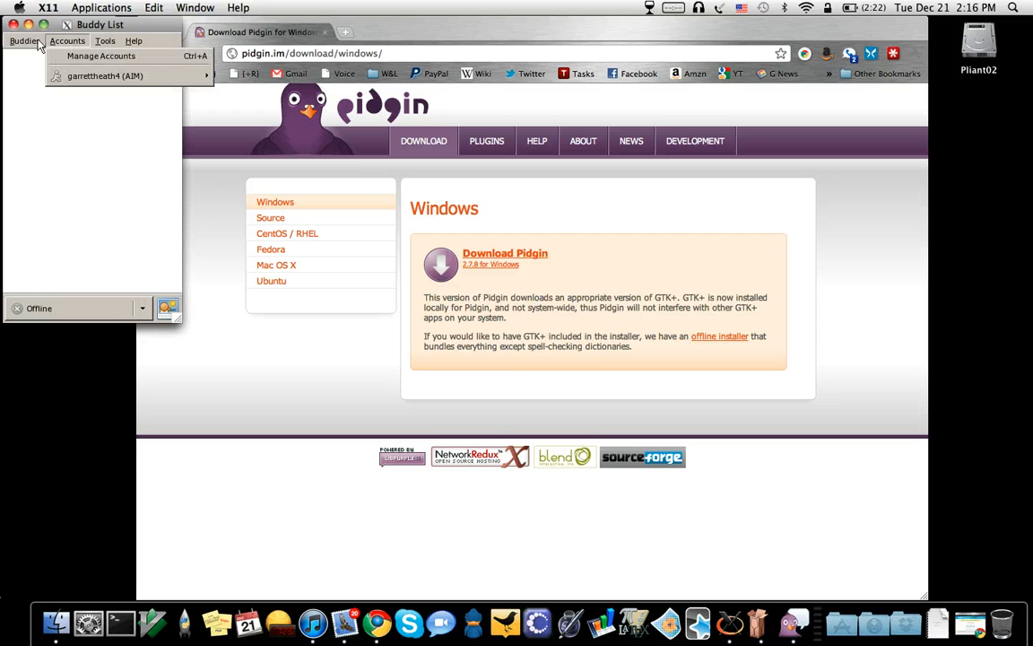
{"action": "left_click", "coordinate": [86, 41]}
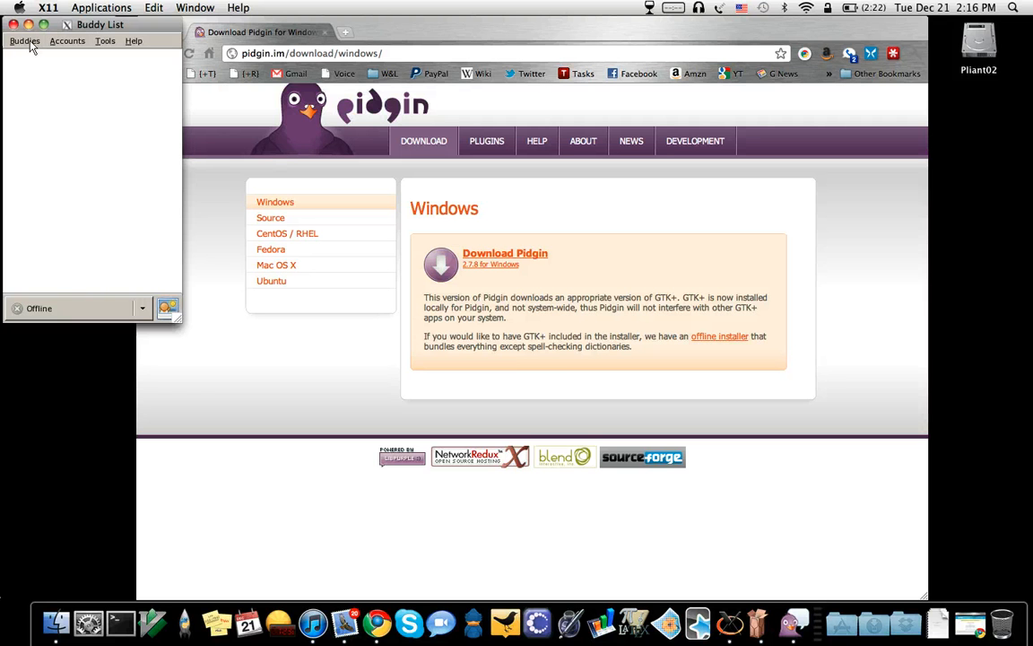
{"action": "left_click", "coordinate": [26, 41]}
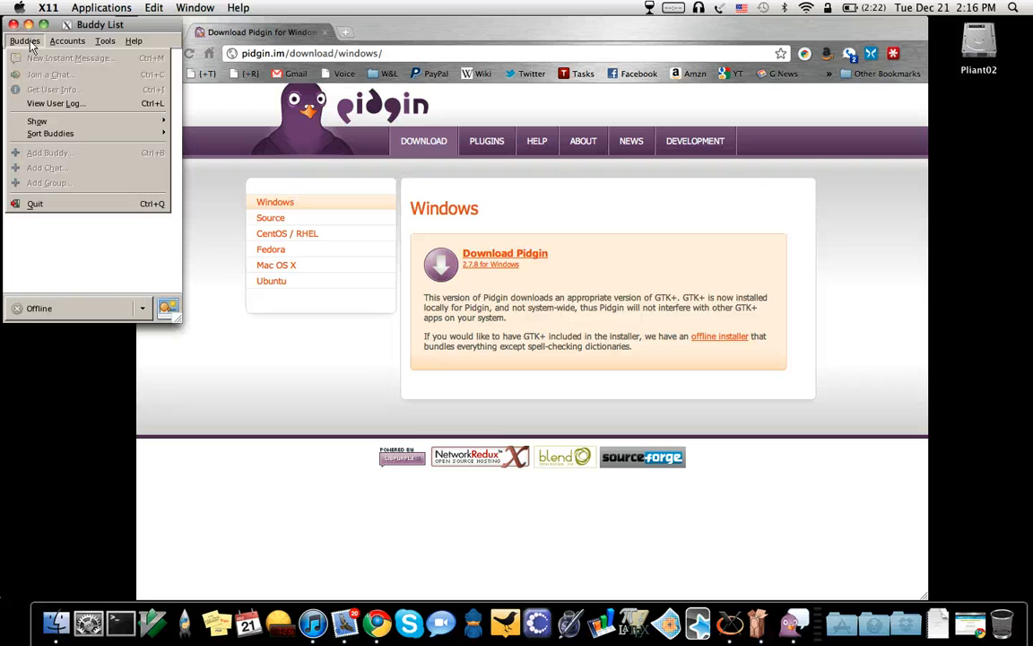
- Quit the running Pidgin app so its Buddy List window closes
{"action": "left_click", "coordinate": [34, 204]}
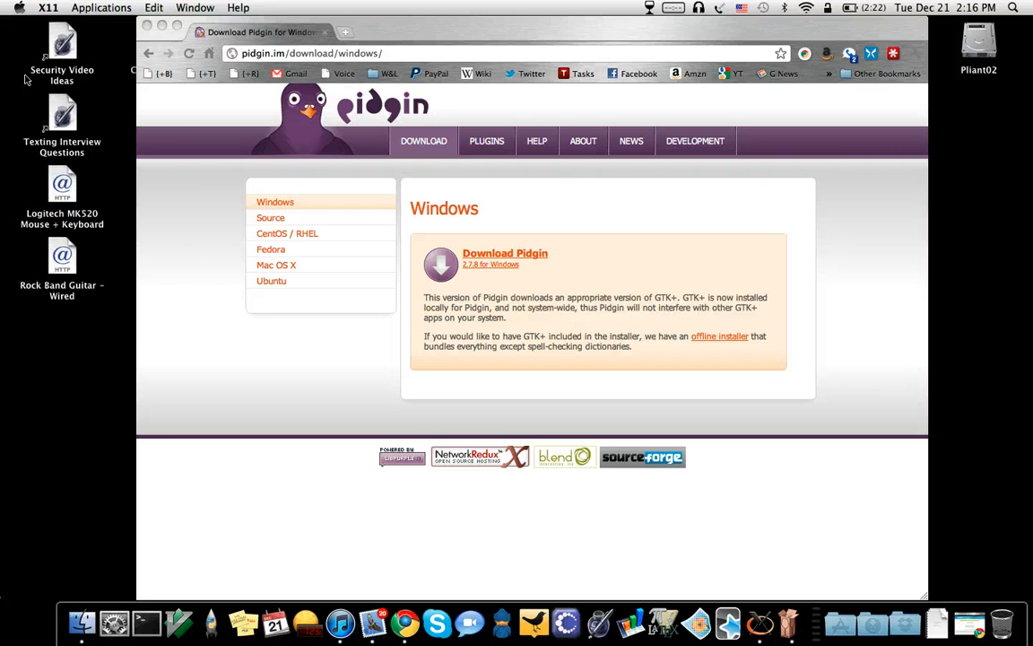
{"action": "left_click", "coordinate": [49, 8]}
{"action": "left_click", "coordinate": [49, 8]}
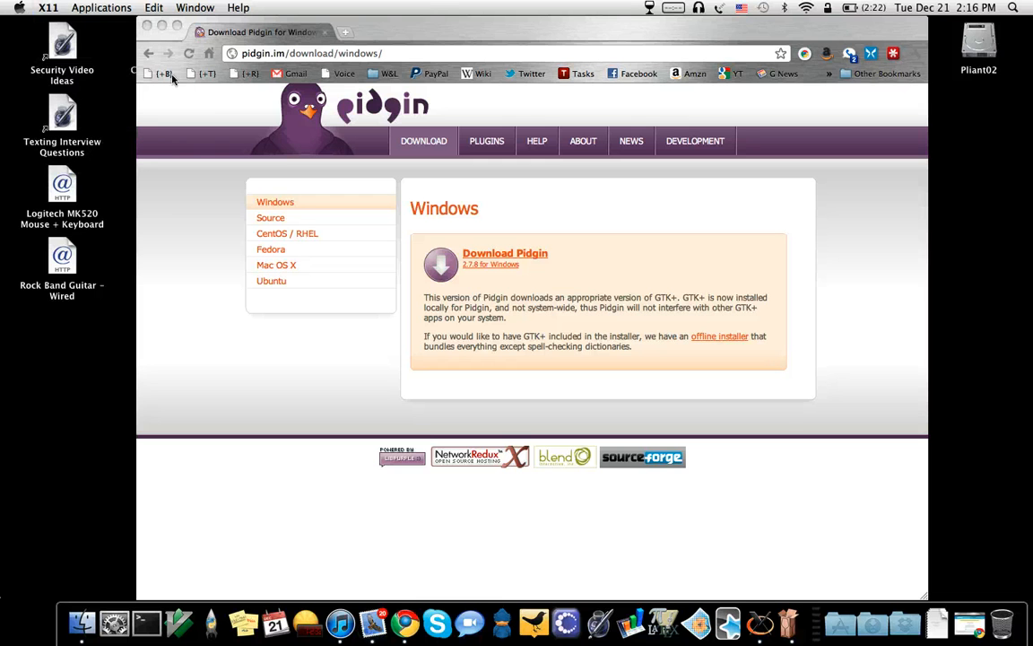
- Quit the X11 (XQuartz) session that is still running after Pidgin was closed
{"action": "left_click", "coordinate": [757, 625]}
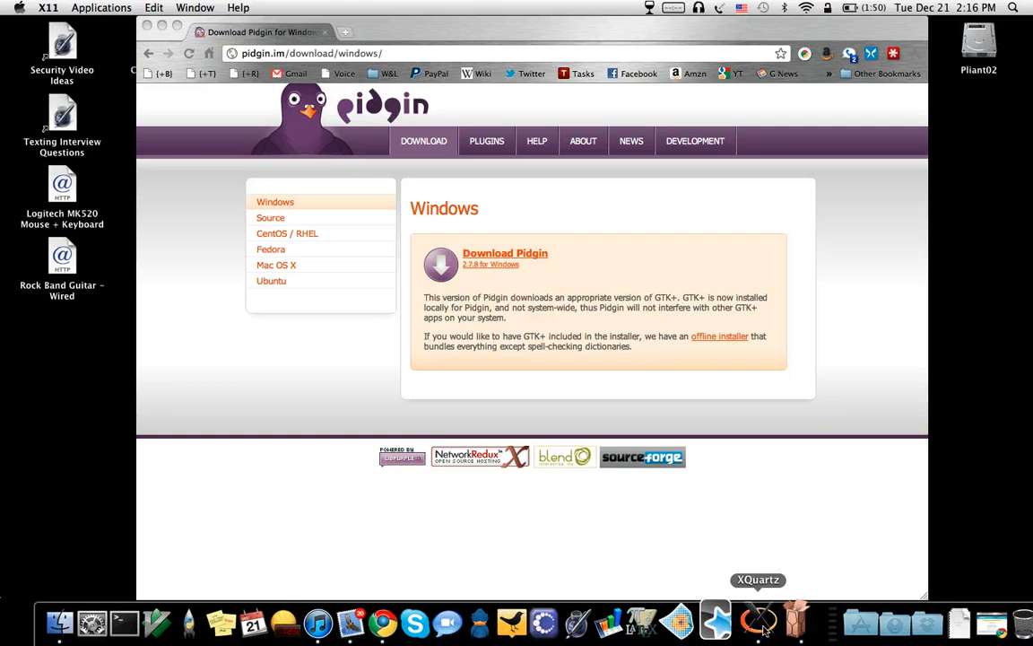
{"action": "left_click", "coordinate": [763, 628]}
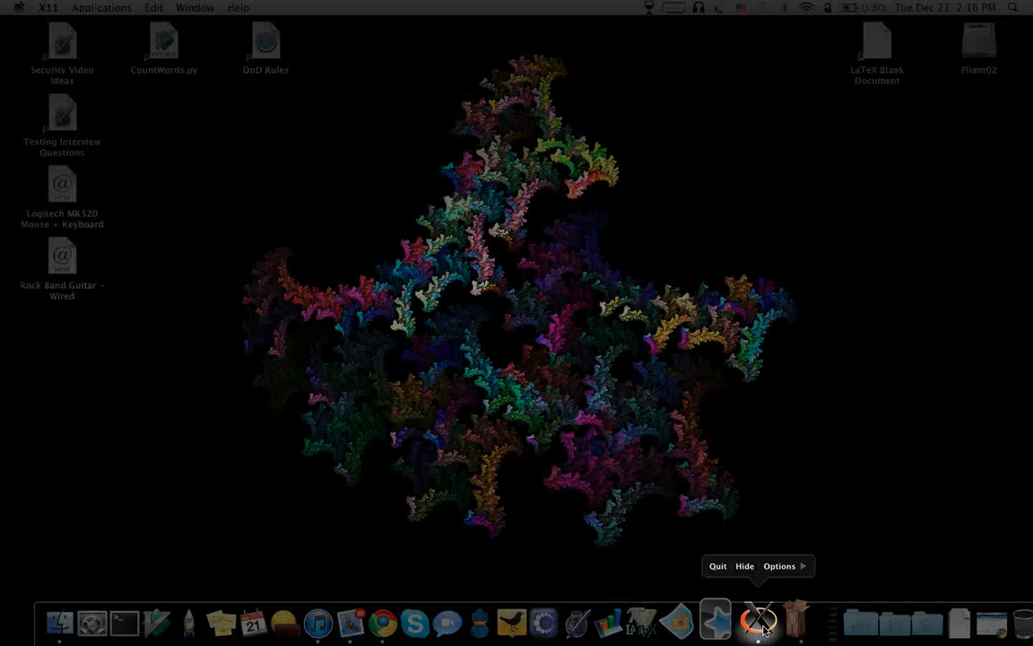
{"action": "left_click", "coordinate": [762, 626]}
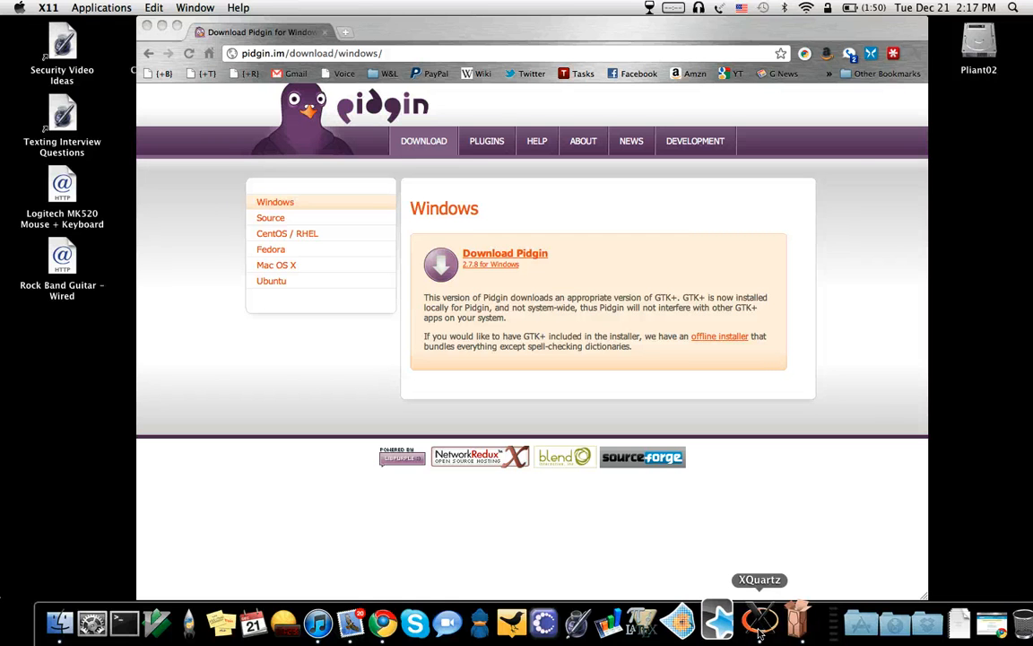
{"action": "left_click", "coordinate": [48, 8]}
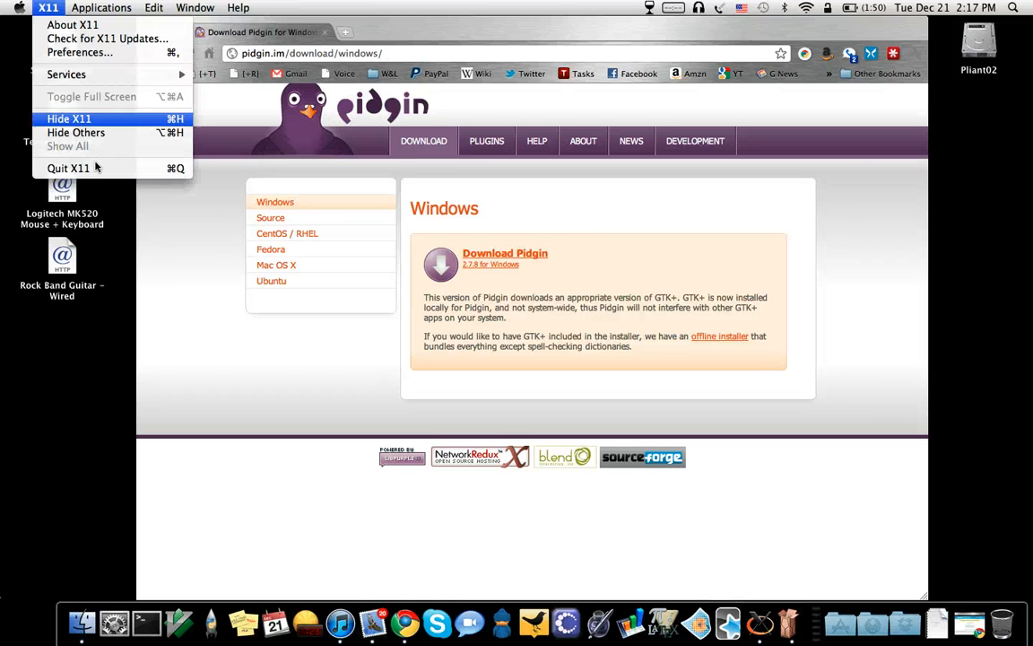
{"action": "left_click", "coordinate": [49, 166]}
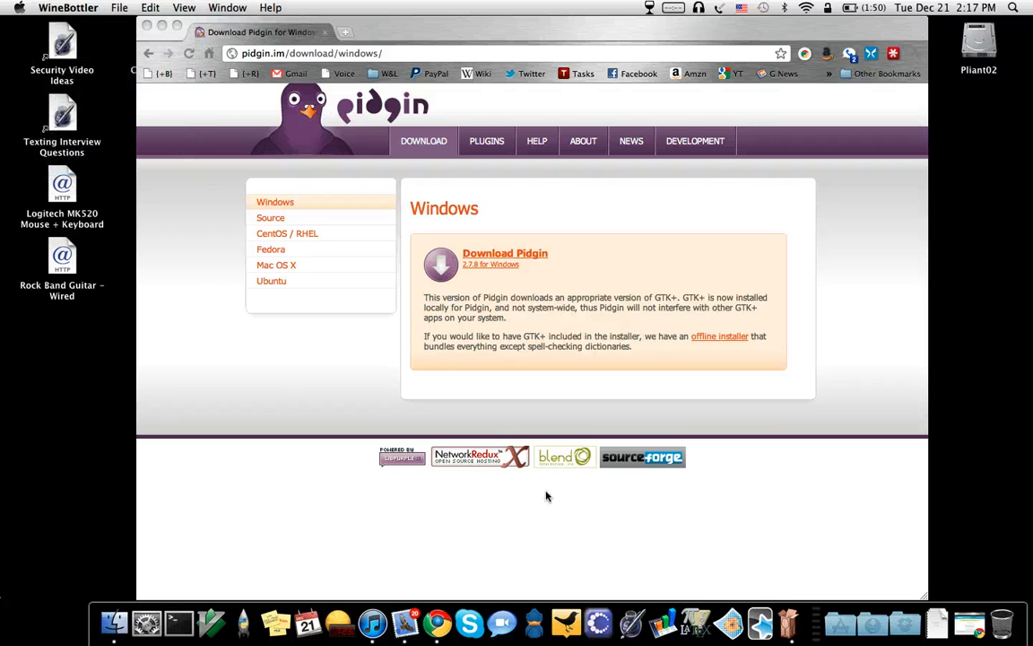